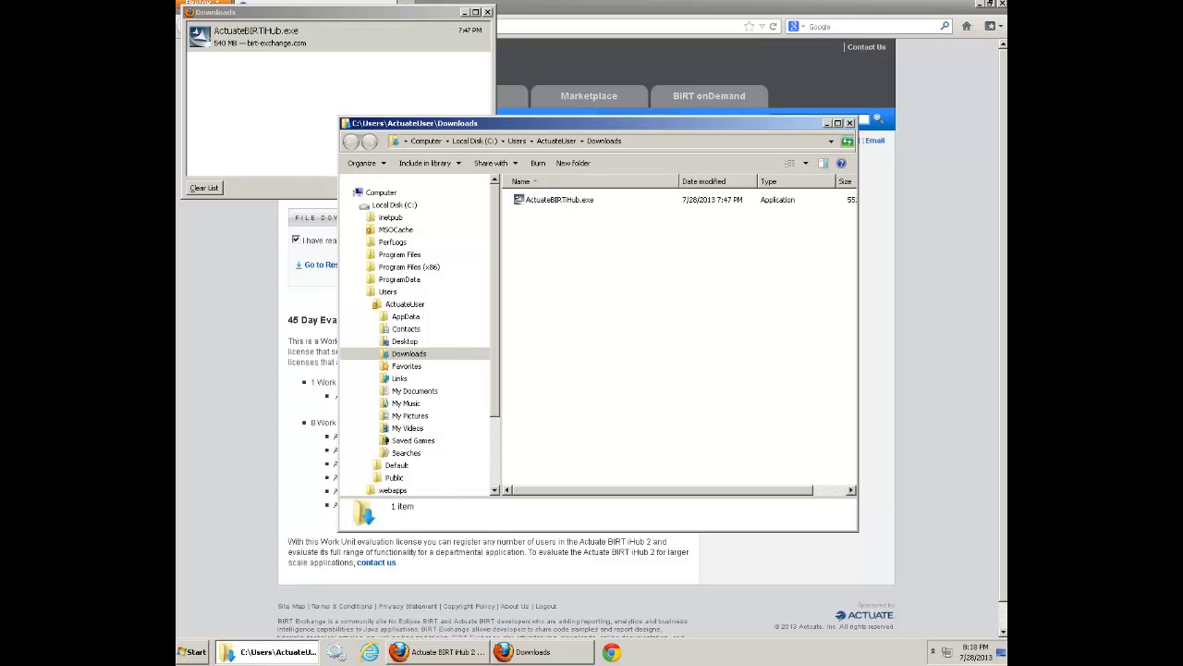
Launch ActuateBIRTiHub.exe from Downloads and let the unverified installer run.
{"action": "scroll", "coordinate": [570, 200], "scroll_direction": "down", "scroll_amount": 3}
{"action": "double_click", "coordinate": [570, 200]}
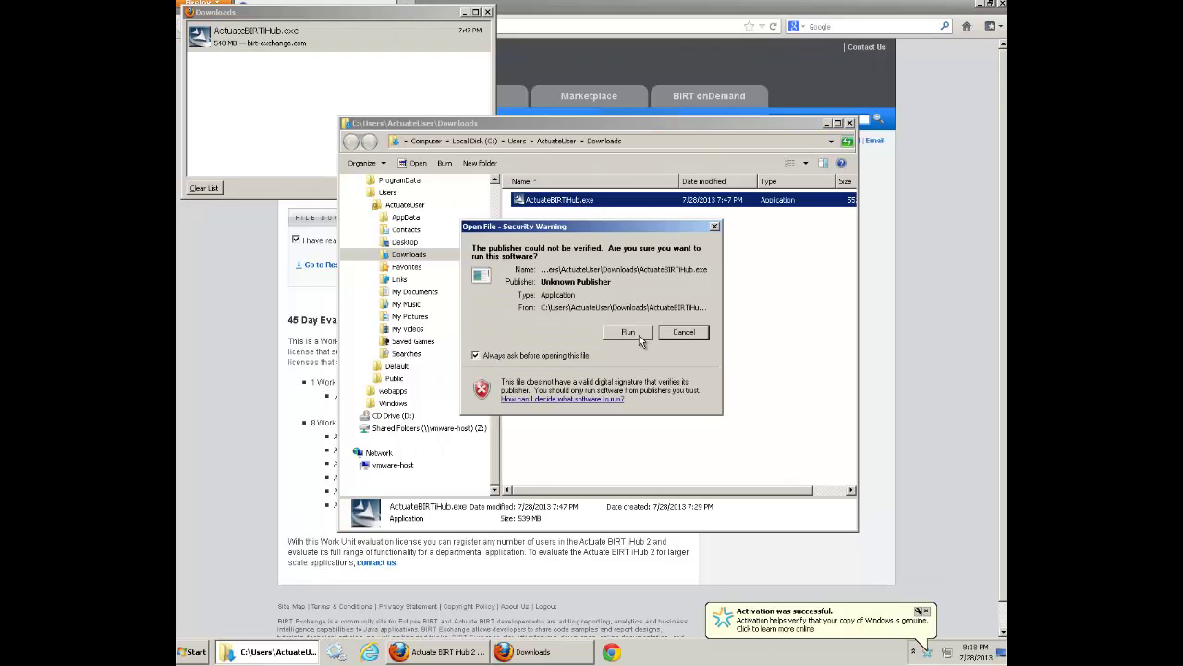
{"action": "left_click", "coordinate": [926, 612]}
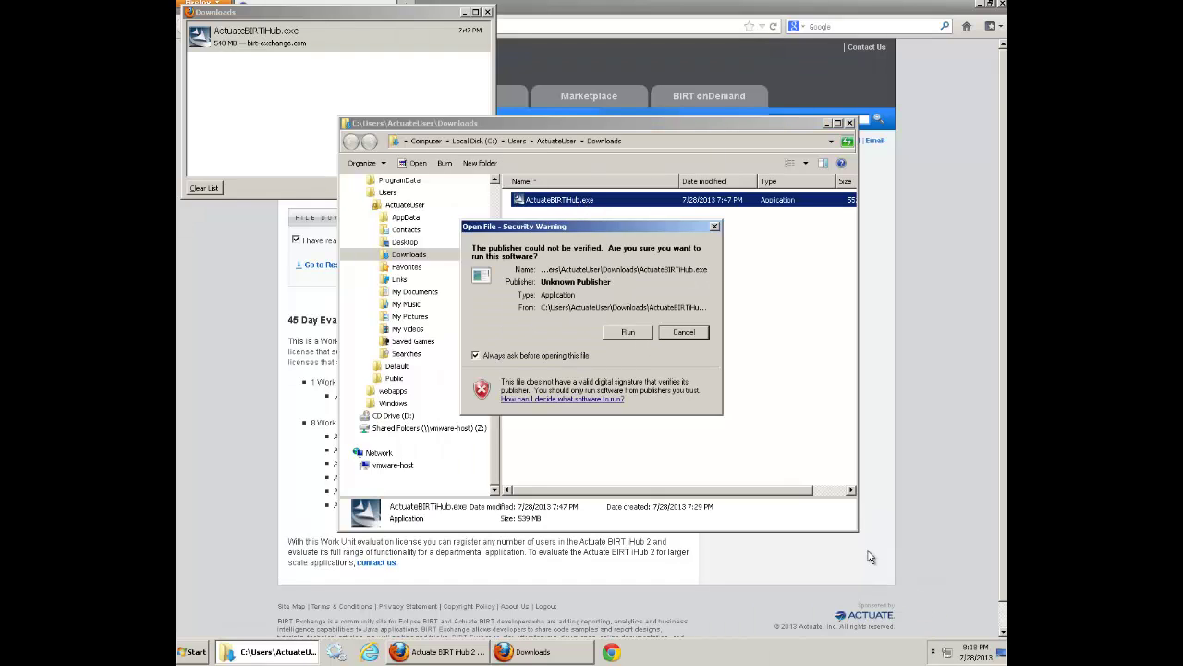
{"action": "left_click", "coordinate": [645, 332]}
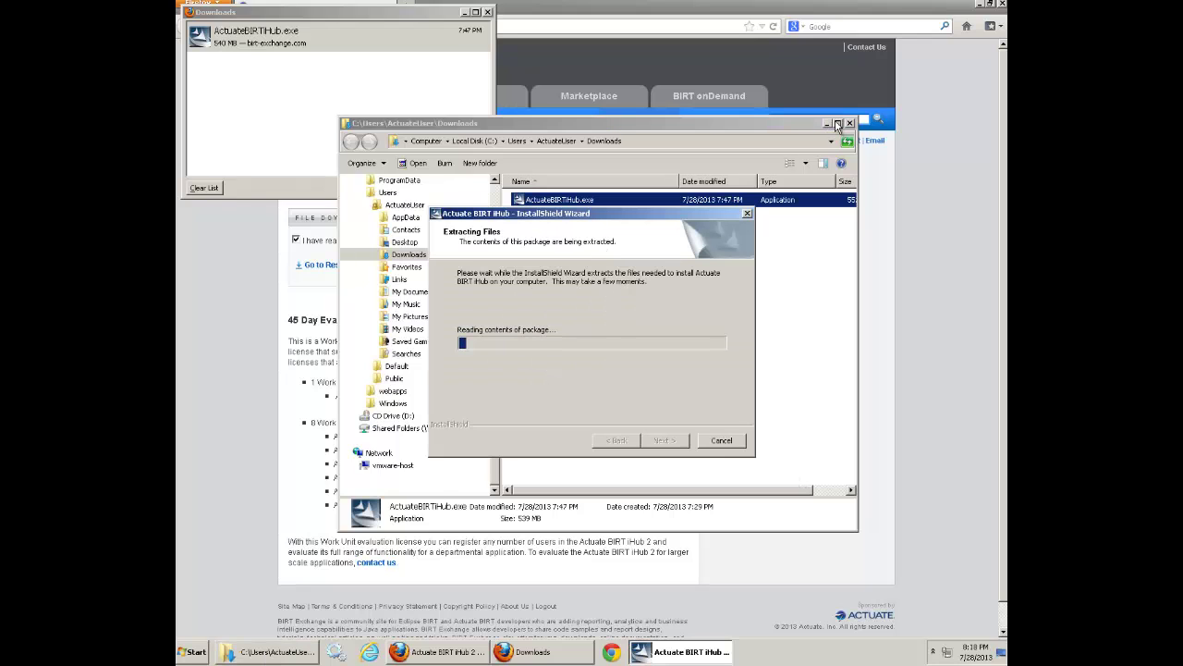
{"action": "left_click", "coordinate": [828, 123]}
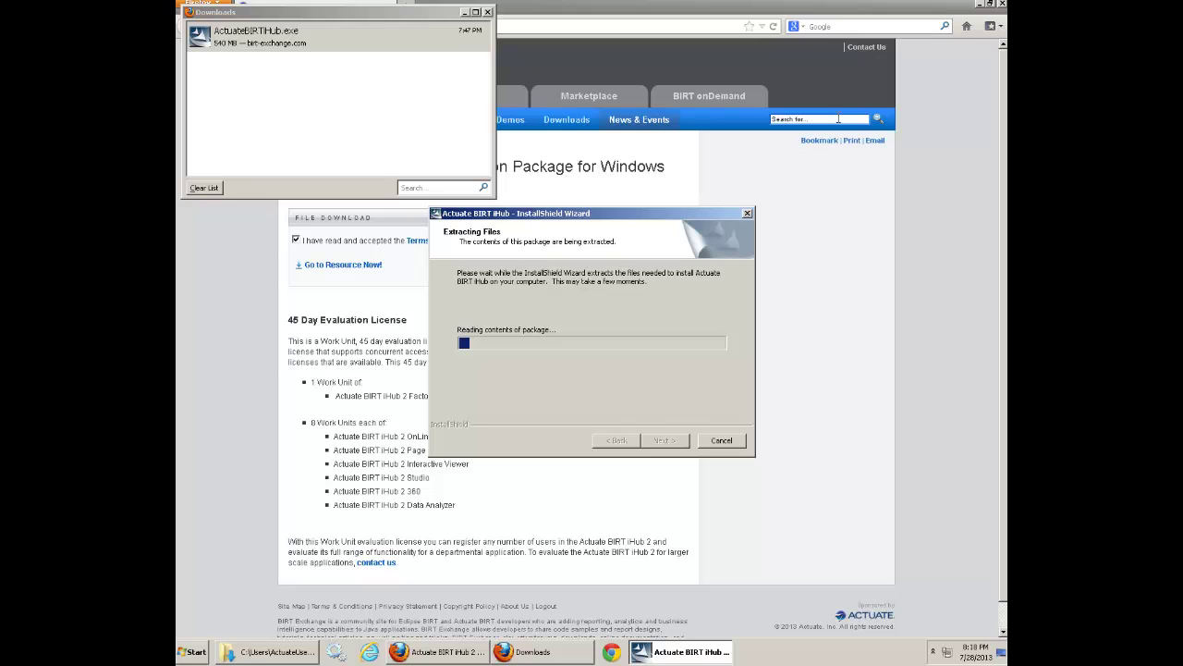
{"action": "left_click", "coordinate": [980, 13]}
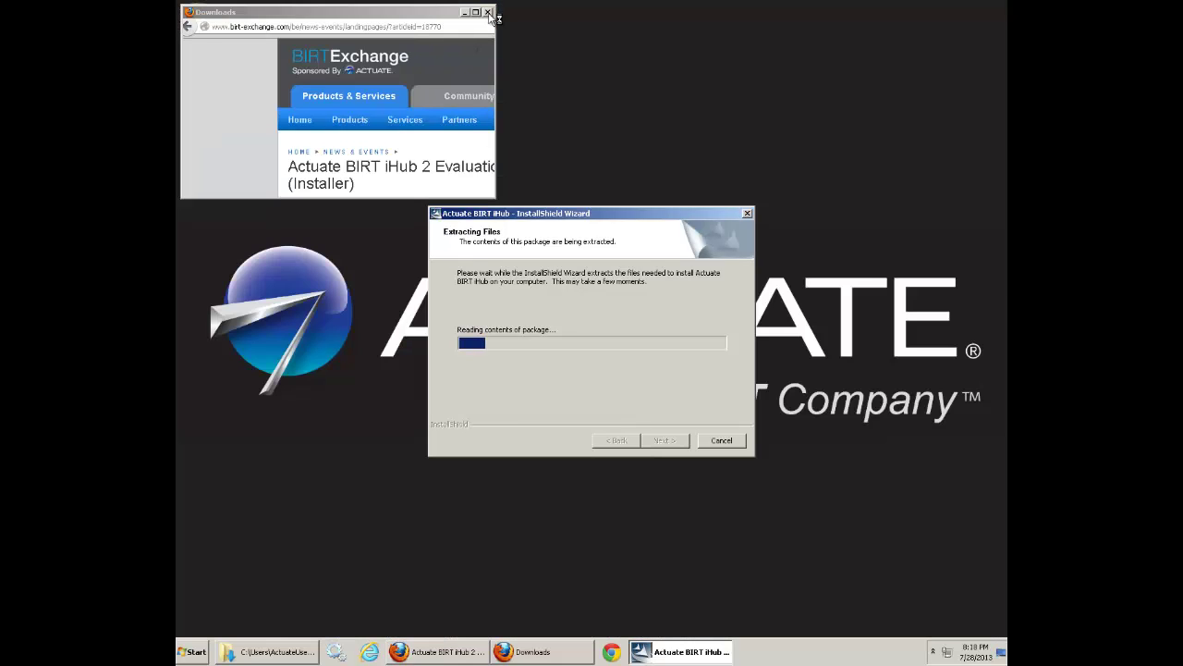
Accept the iHub license agreement and install the prerequisite components.
{"action": "left_click", "coordinate": [488, 12]}
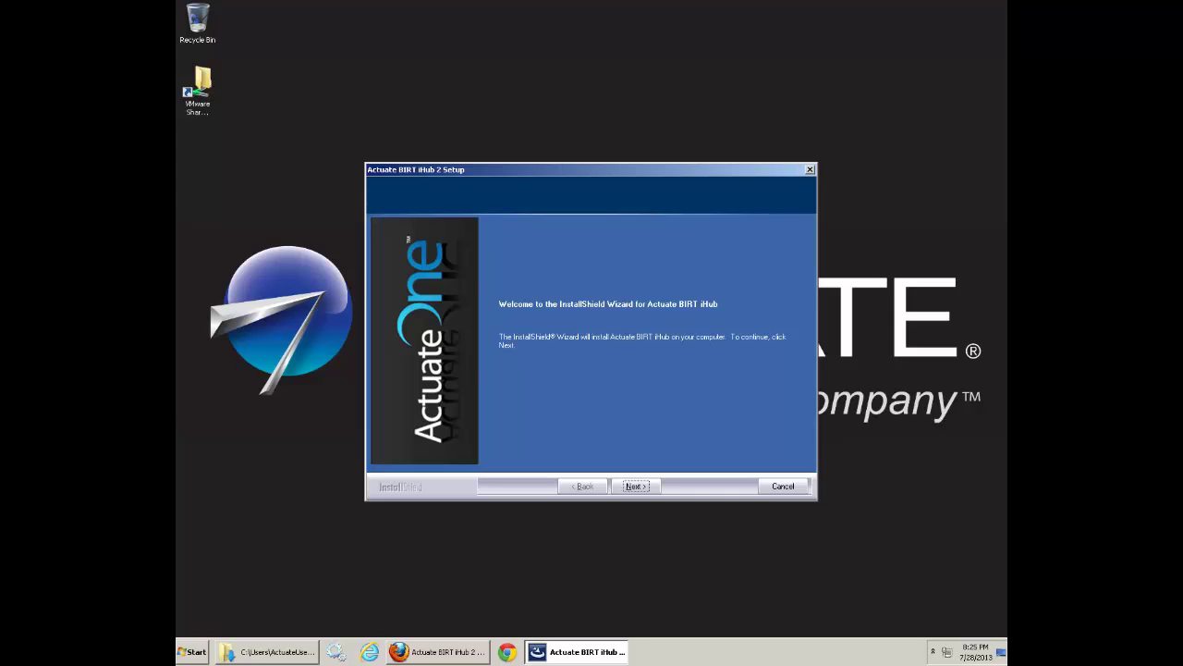
{"action": "left_click", "coordinate": [636, 487]}
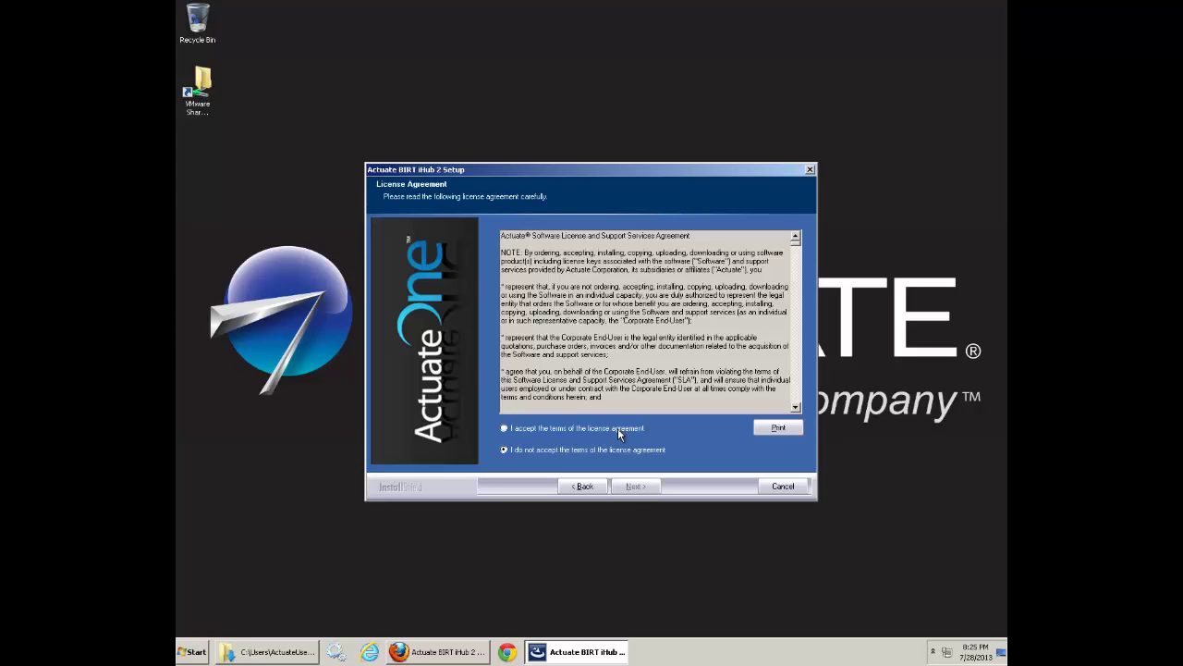
{"action": "left_click", "coordinate": [618, 428]}
{"action": "left_click", "coordinate": [632, 487]}
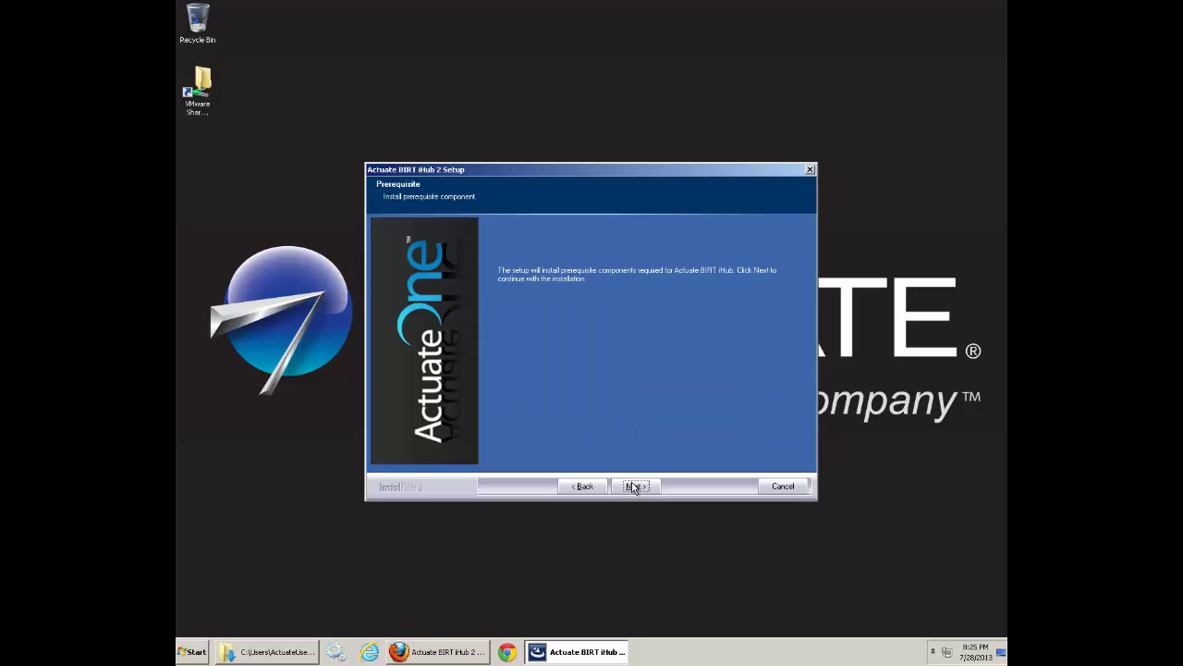
{"action": "left_click", "coordinate": [634, 485]}
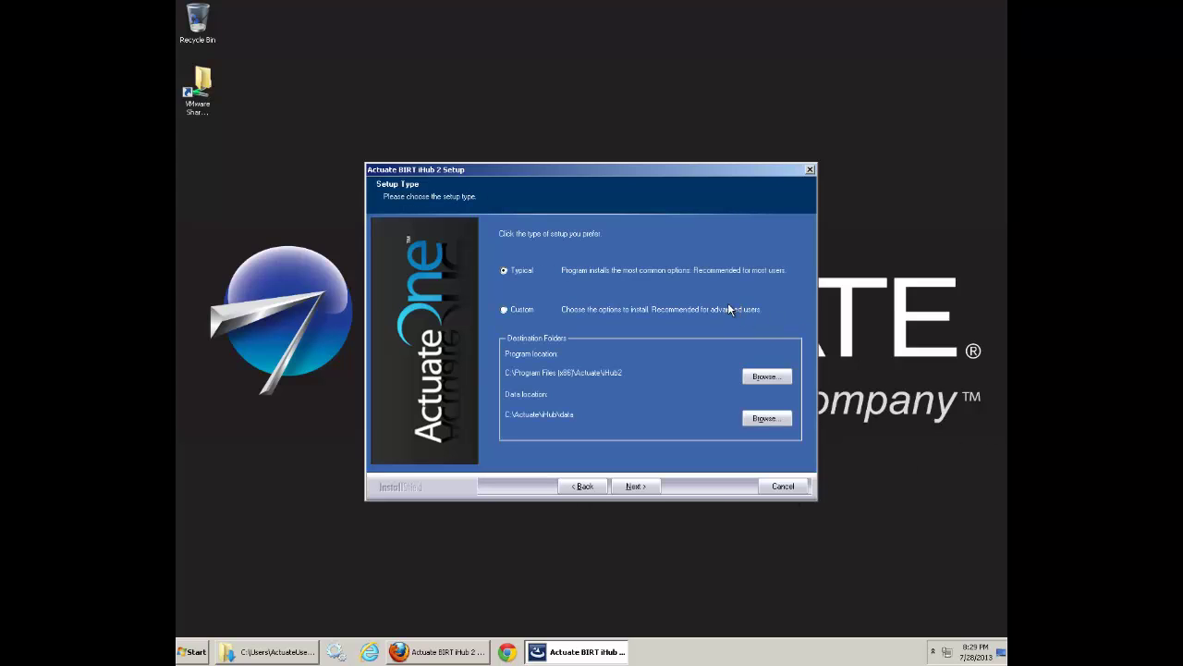
Keep the Typical setup and name the iHub system ActuateOne.
{"action": "left_click", "coordinate": [635, 486]}
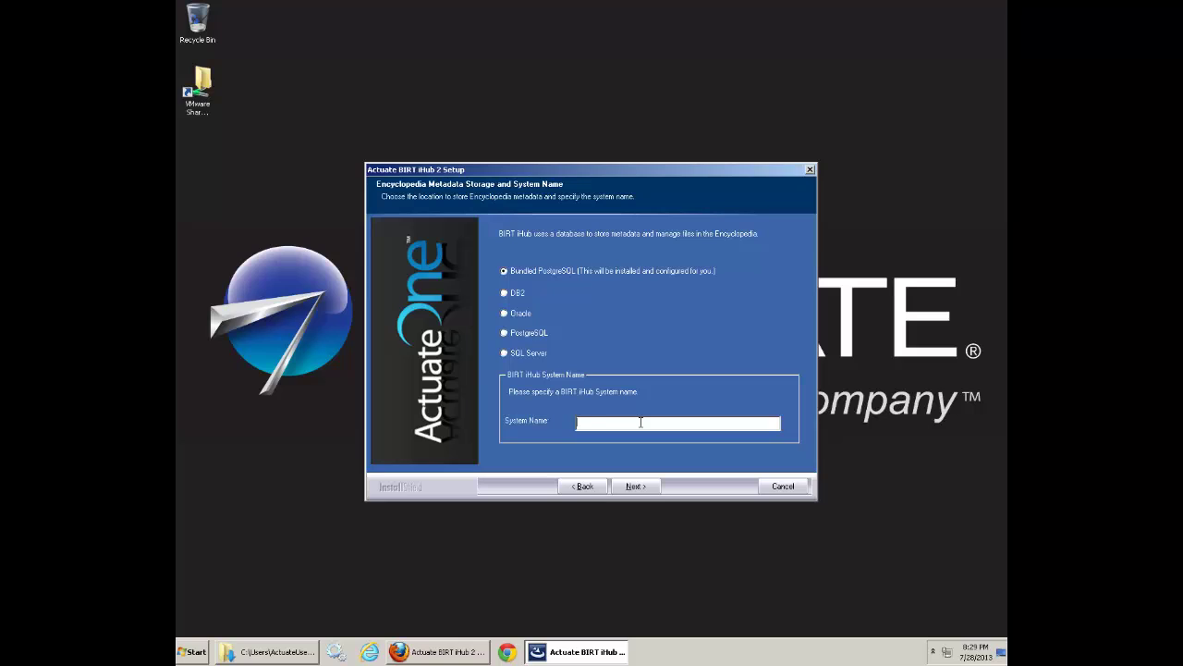
{"action": "left_click", "coordinate": [640, 422]}
{"action": "type", "text": "ActuateOne"}
{"action": "left_click", "coordinate": [634, 486]}
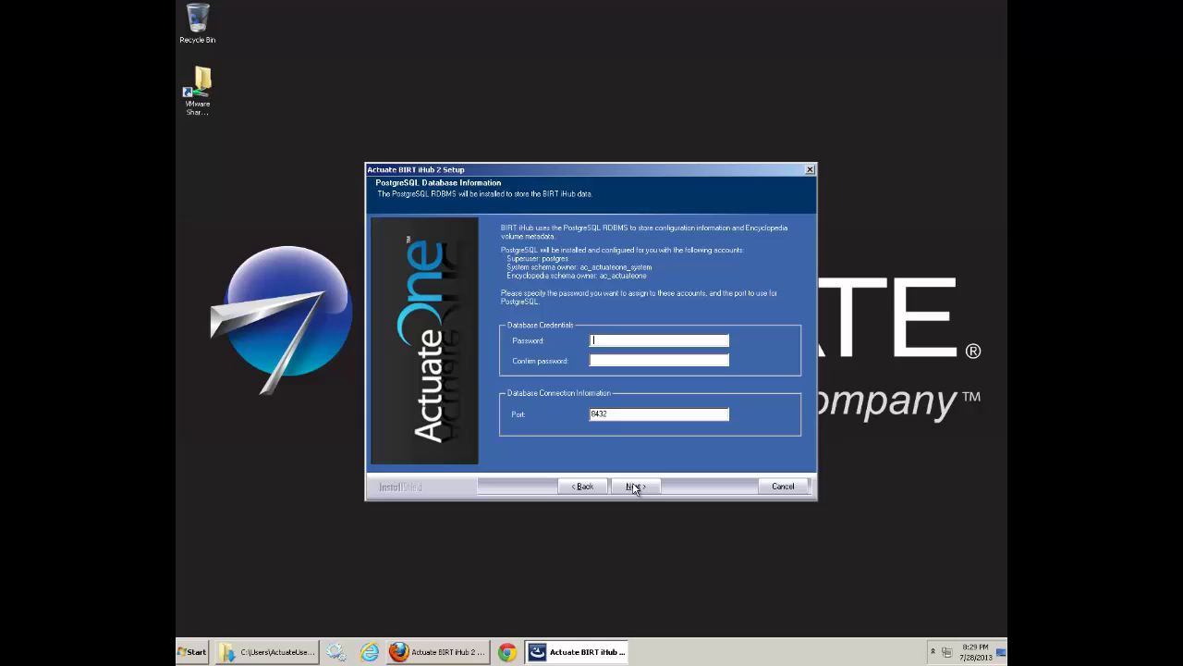
Enter and confirm the PostgreSQL database password, keeping port 8432.
{"action": "type", "text": "password"}
{"action": "key", "text": "Tab"}
{"action": "type", "text": "password"}
{"action": "left_click", "coordinate": [646, 488]}
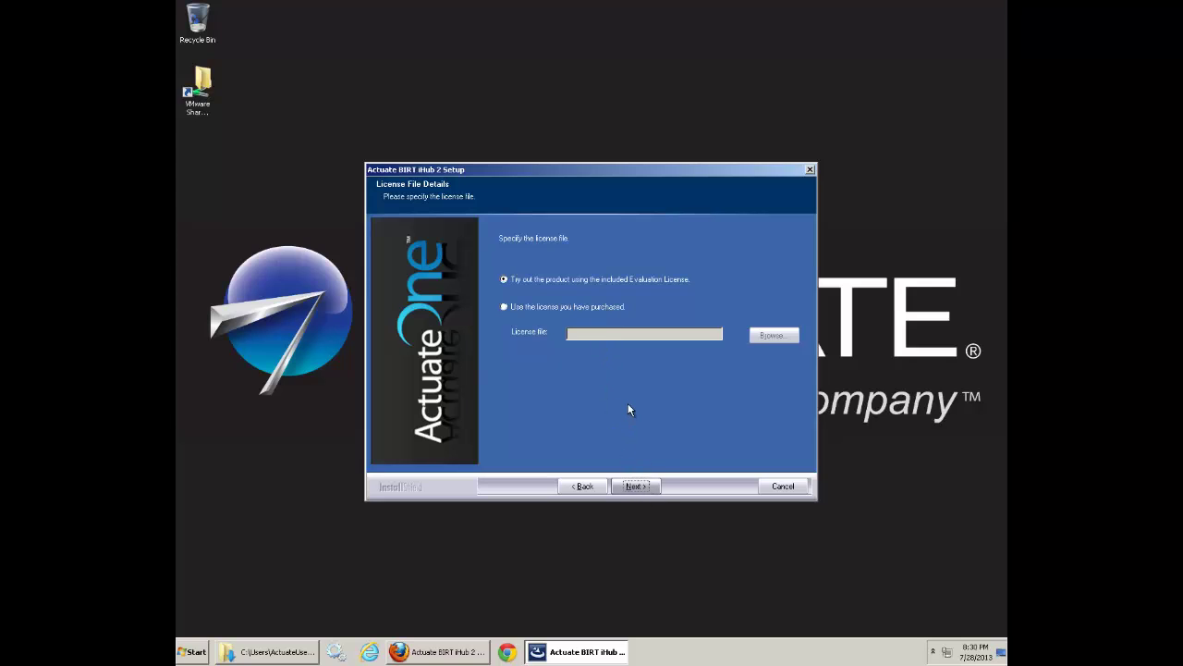
Keep the evaluation license and America/Los_Angeles time zone, then enter the service account password.
{"action": "key", "text": "Return"}
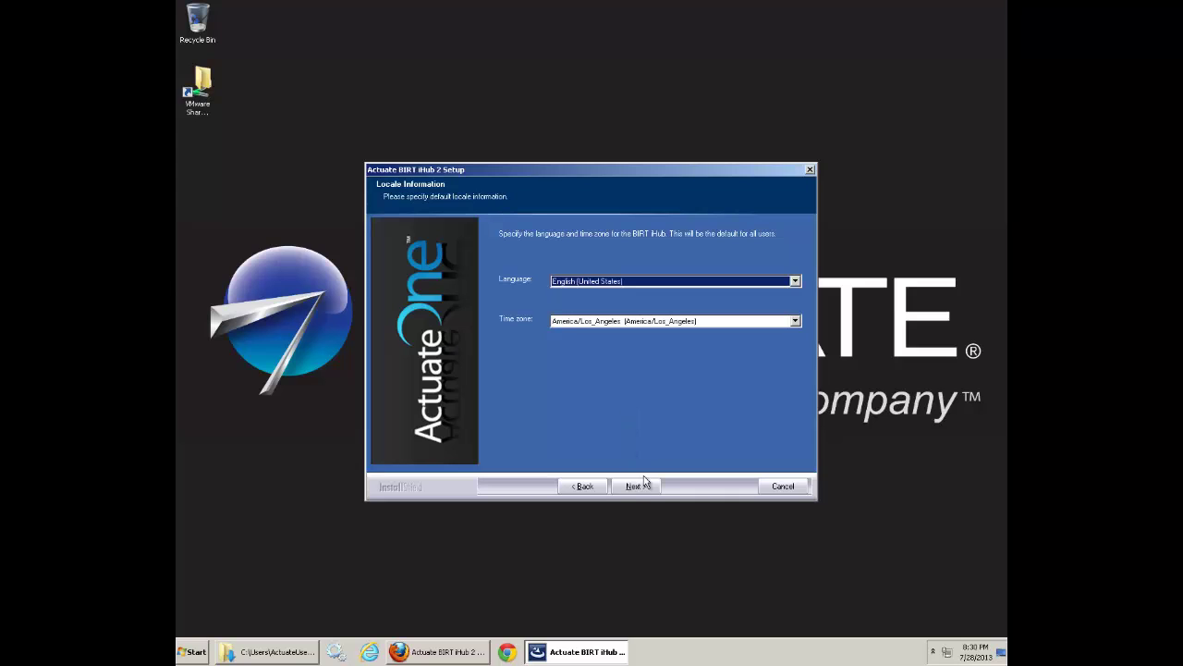
{"action": "left_click", "coordinate": [797, 321]}
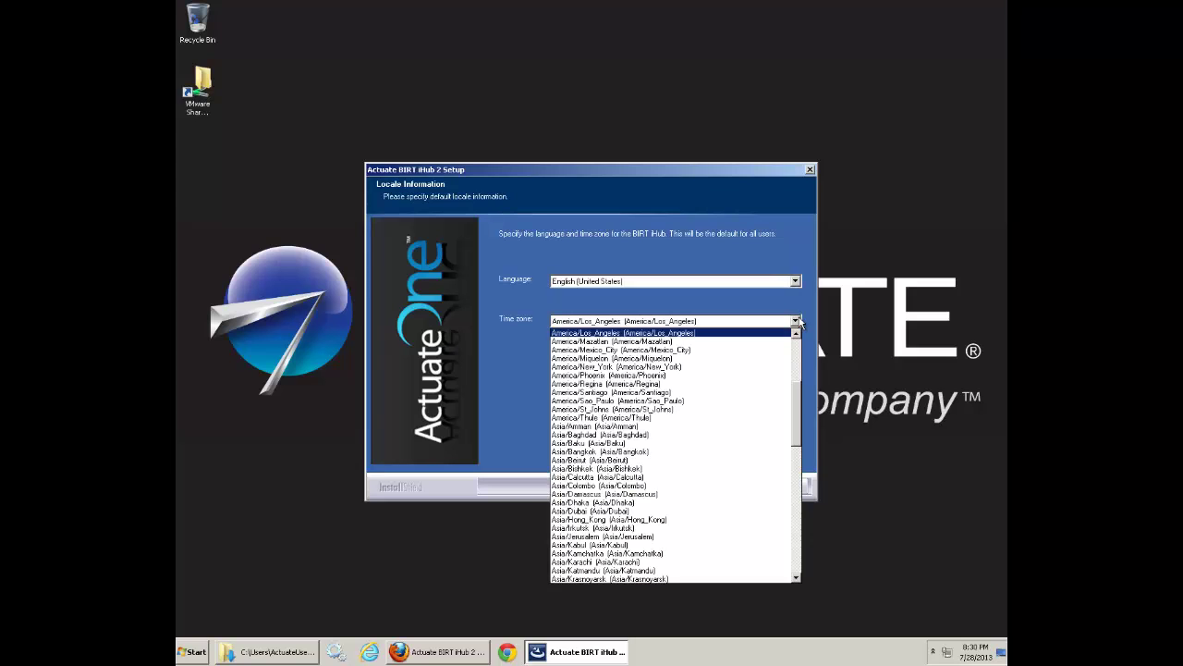
{"action": "left_click", "coordinate": [797, 321]}
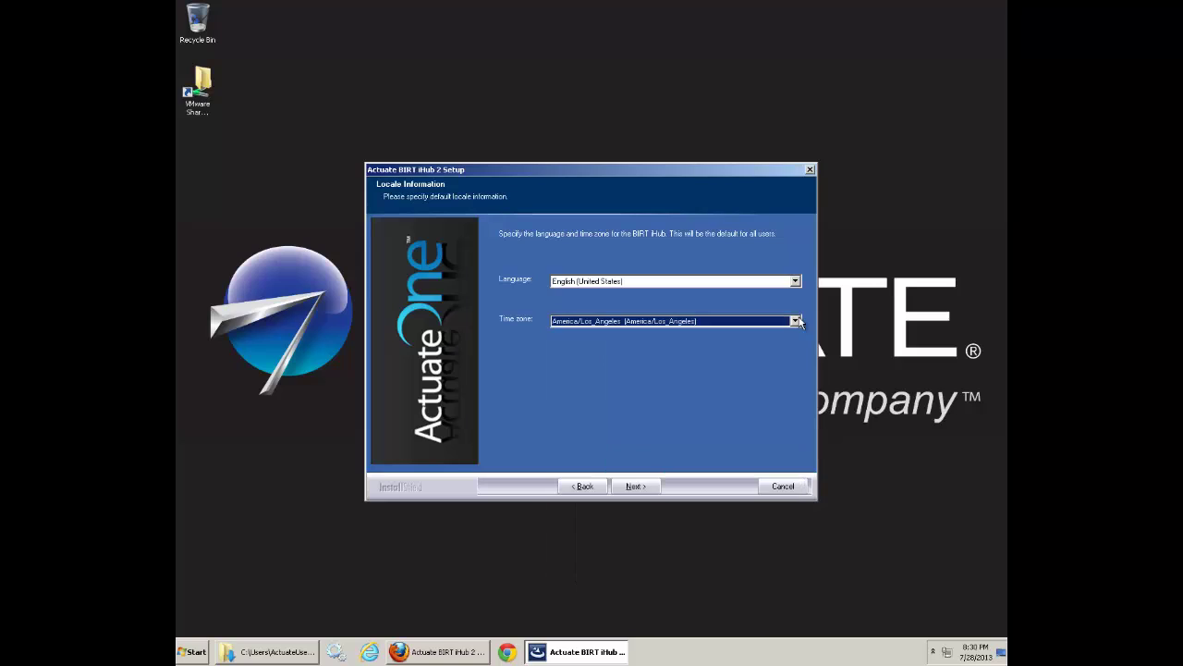
{"action": "left_click", "coordinate": [635, 486]}
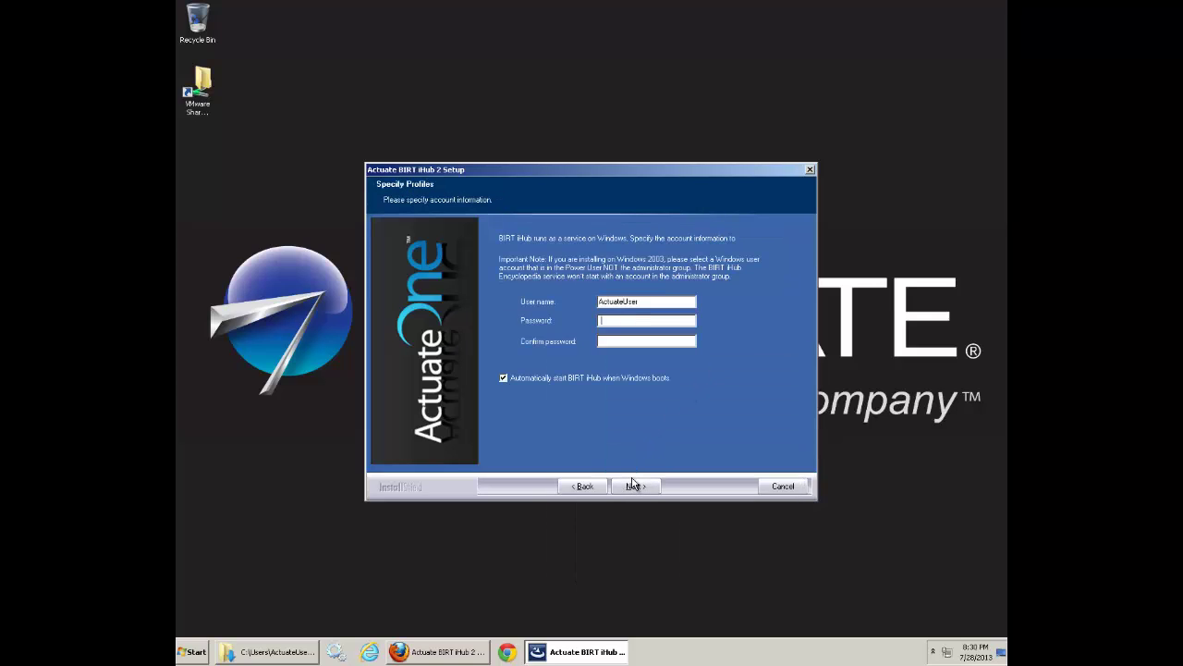
{"action": "type", "text": "**************"}
Grant Log On As A Service, enter the configuration password, and start copying the program files.
{"action": "left_click", "coordinate": [634, 488]}
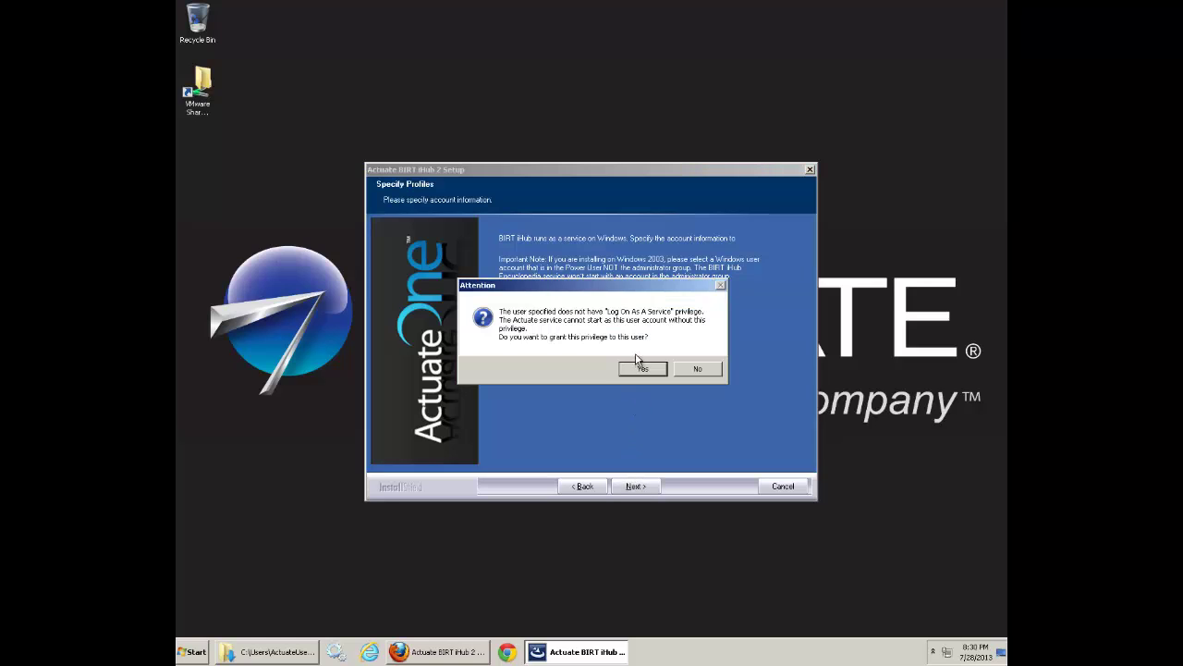
{"action": "left_click", "coordinate": [640, 369]}
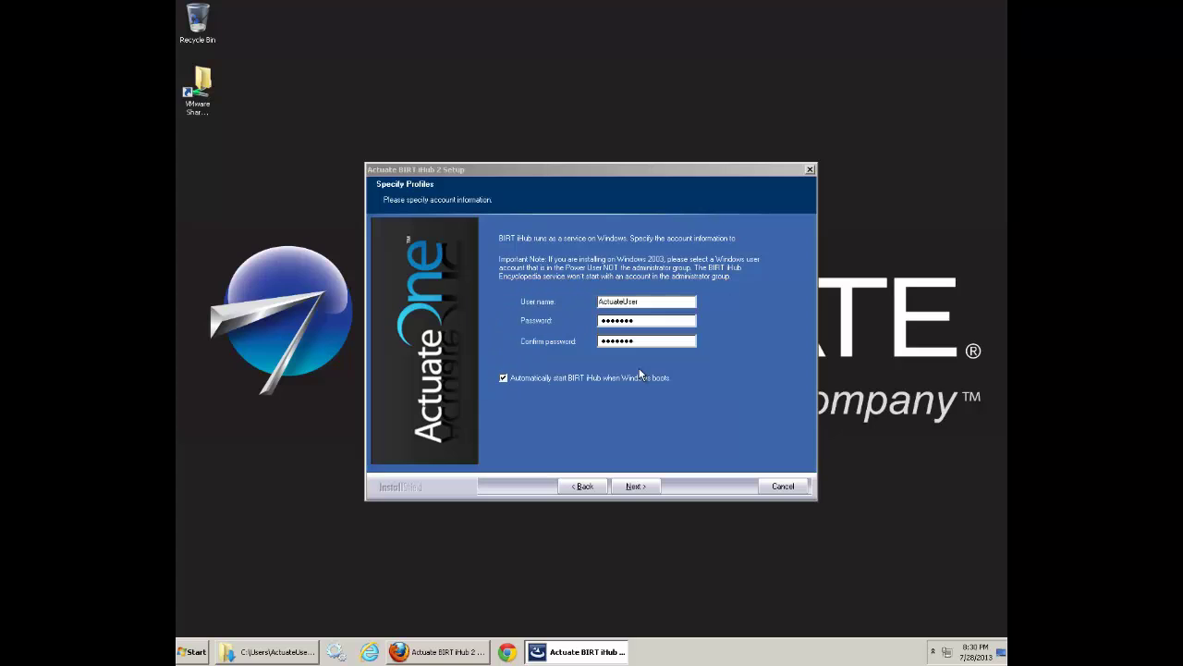
{"action": "type", "text": "passwordpassword"}
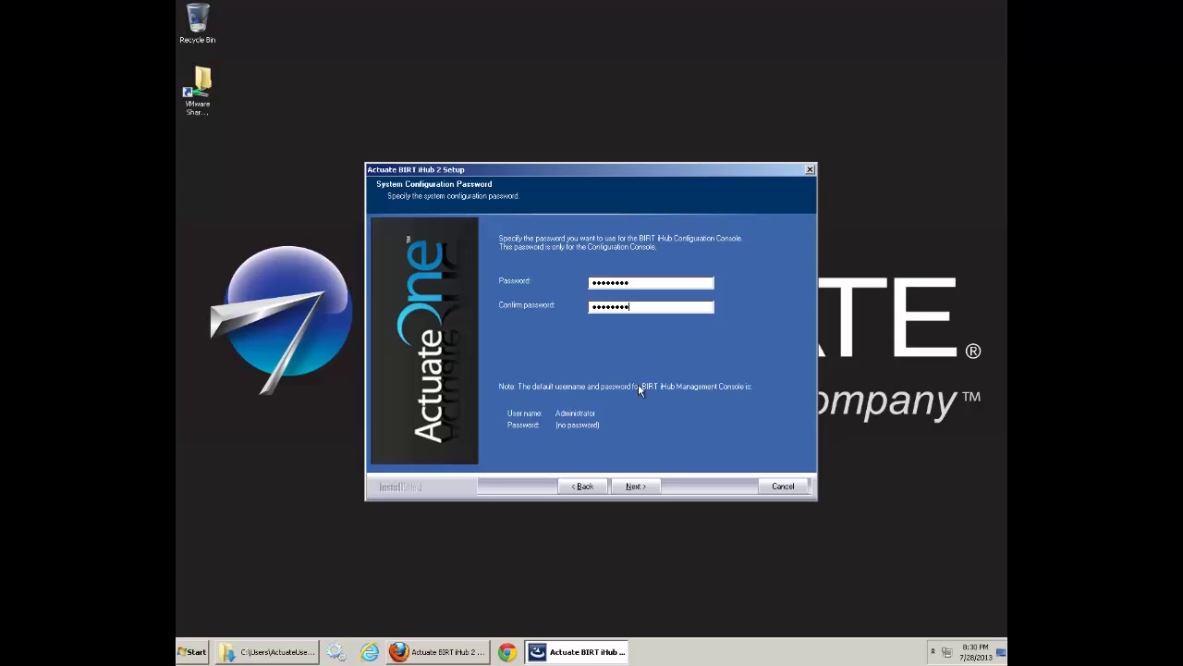
{"action": "left_click", "coordinate": [635, 486]}
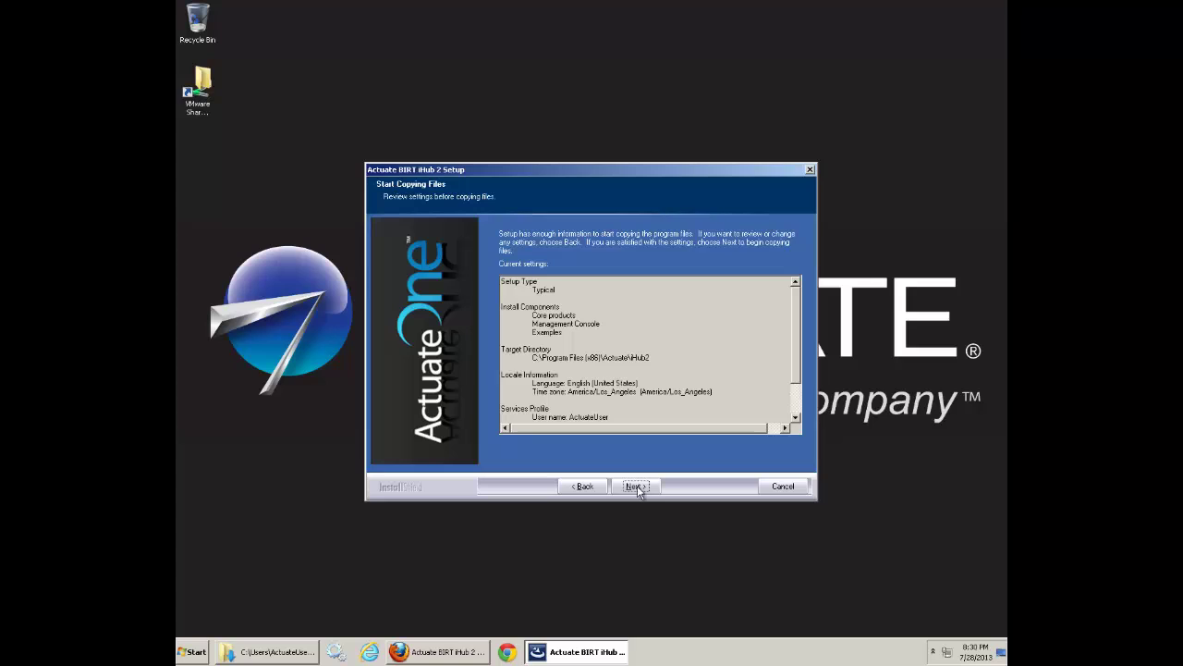
{"action": "left_click", "coordinate": [636, 486]}
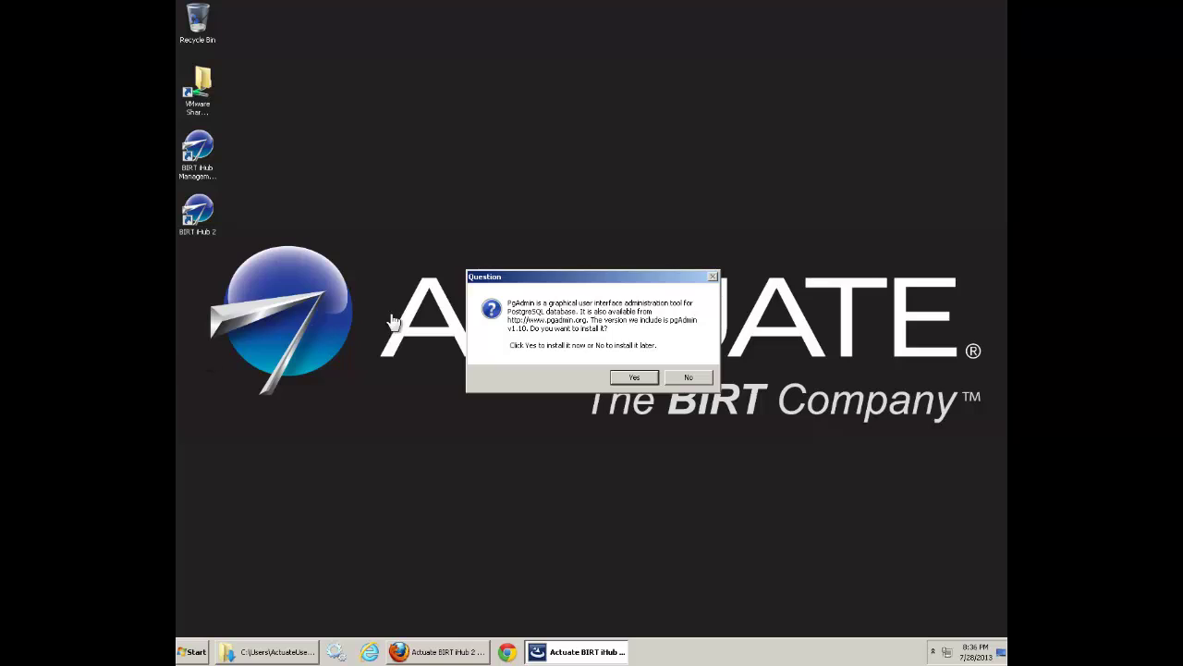
Install pgAdmin III 1.10 with its default features, accepting its license.
{"action": "left_click", "coordinate": [640, 381]}
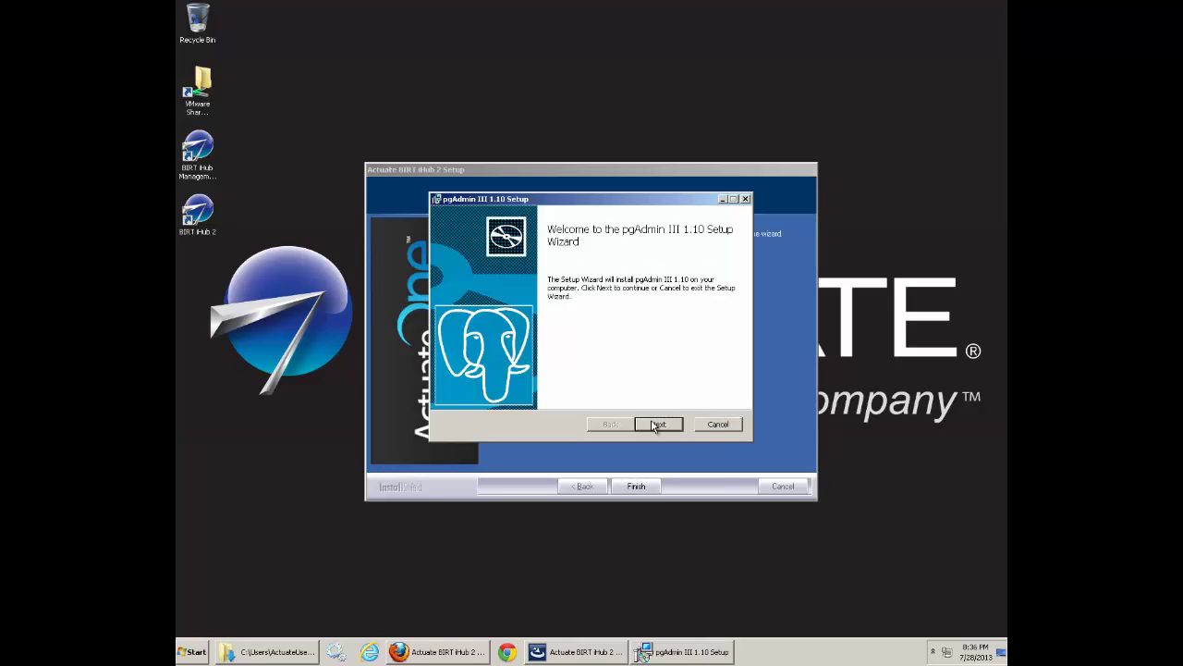
{"action": "left_click", "coordinate": [657, 424]}
{"action": "left_click", "coordinate": [573, 398]}
{"action": "left_click", "coordinate": [655, 425]}
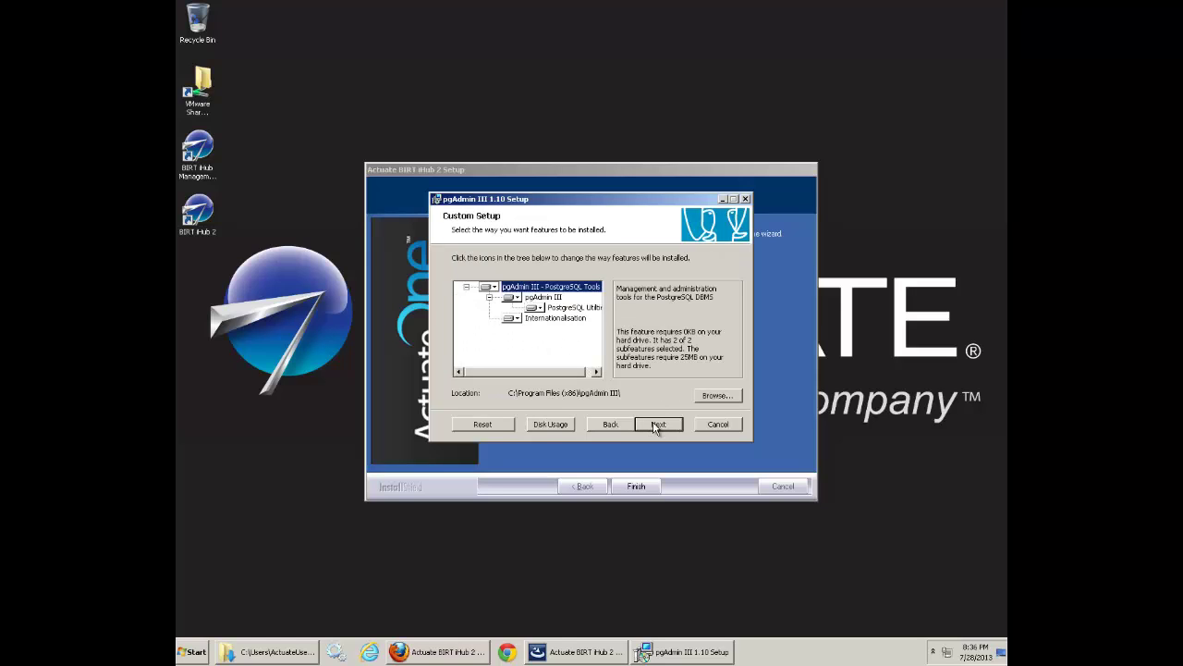
{"action": "left_click", "coordinate": [658, 424]}
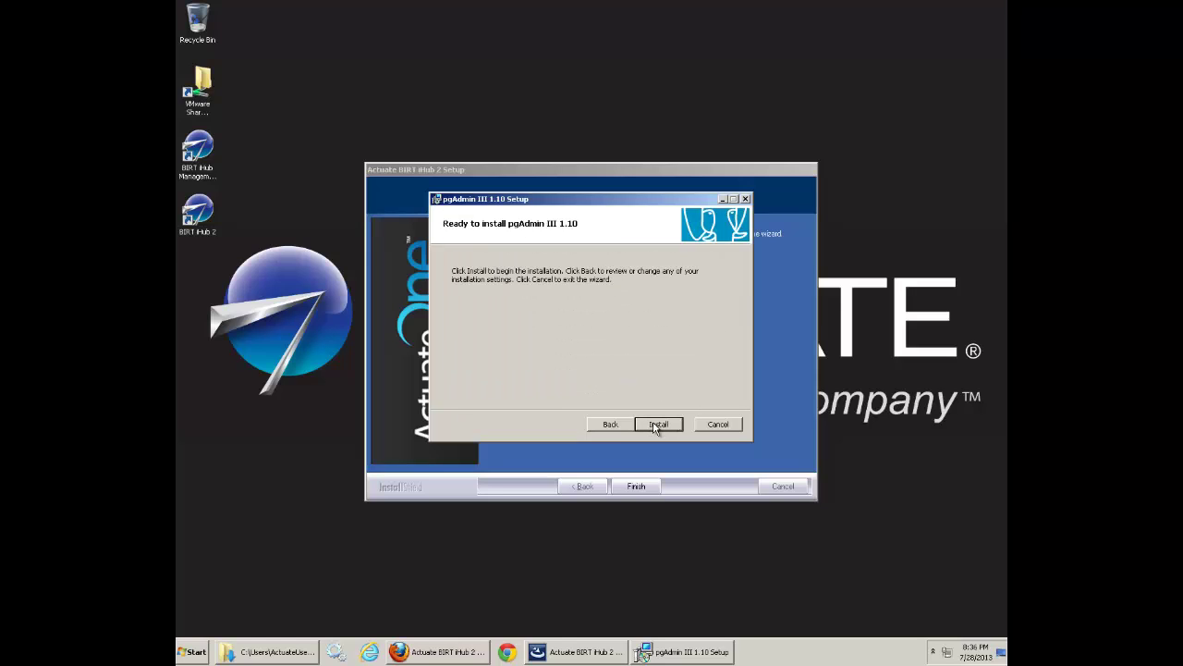
{"action": "left_click", "coordinate": [658, 425]}
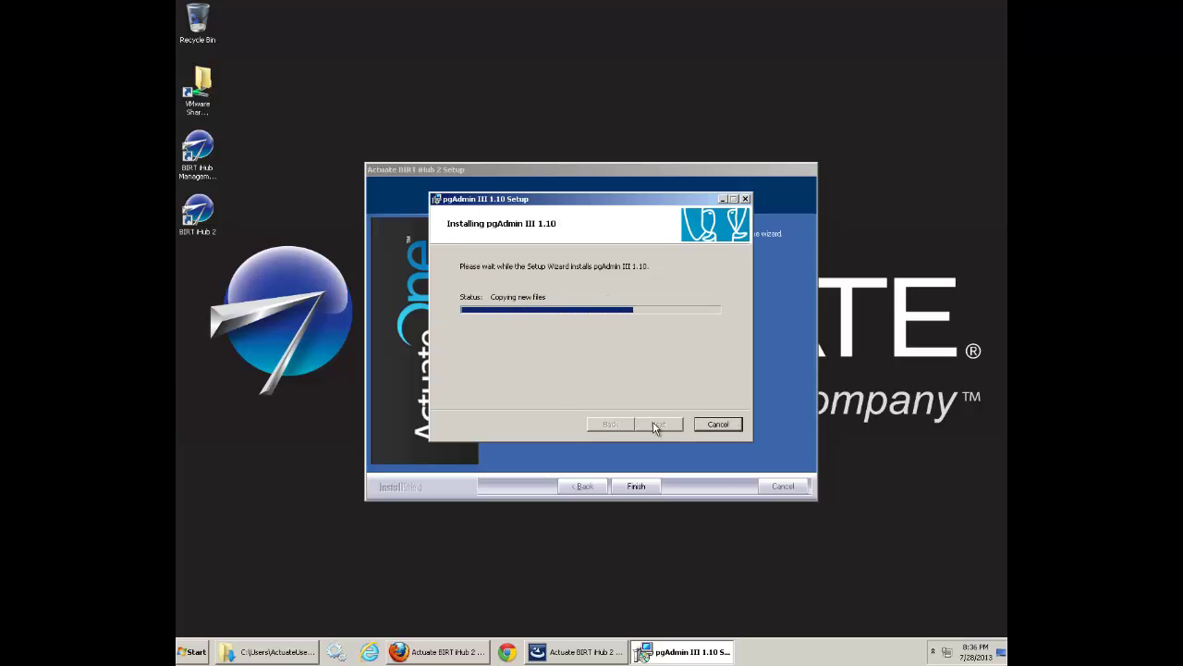
{"action": "left_click", "coordinate": [655, 426]}
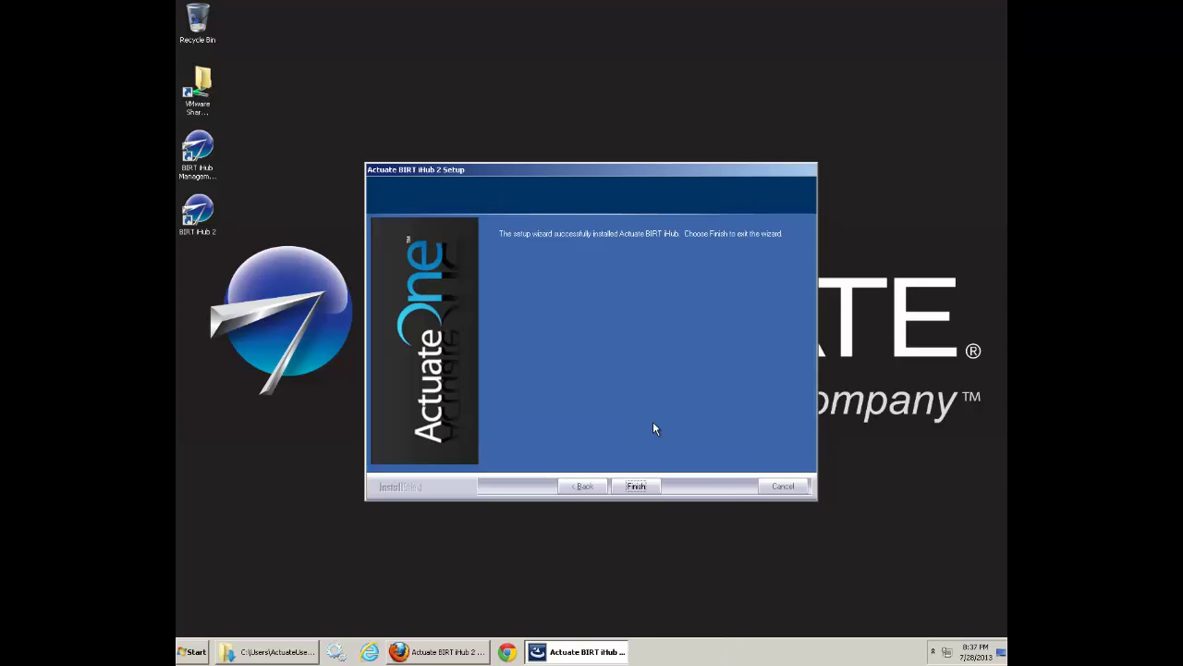
Exit the finished iHub setup and start BIRT iHub 2 from its desktop shortcut.
{"action": "left_click", "coordinate": [635, 487]}
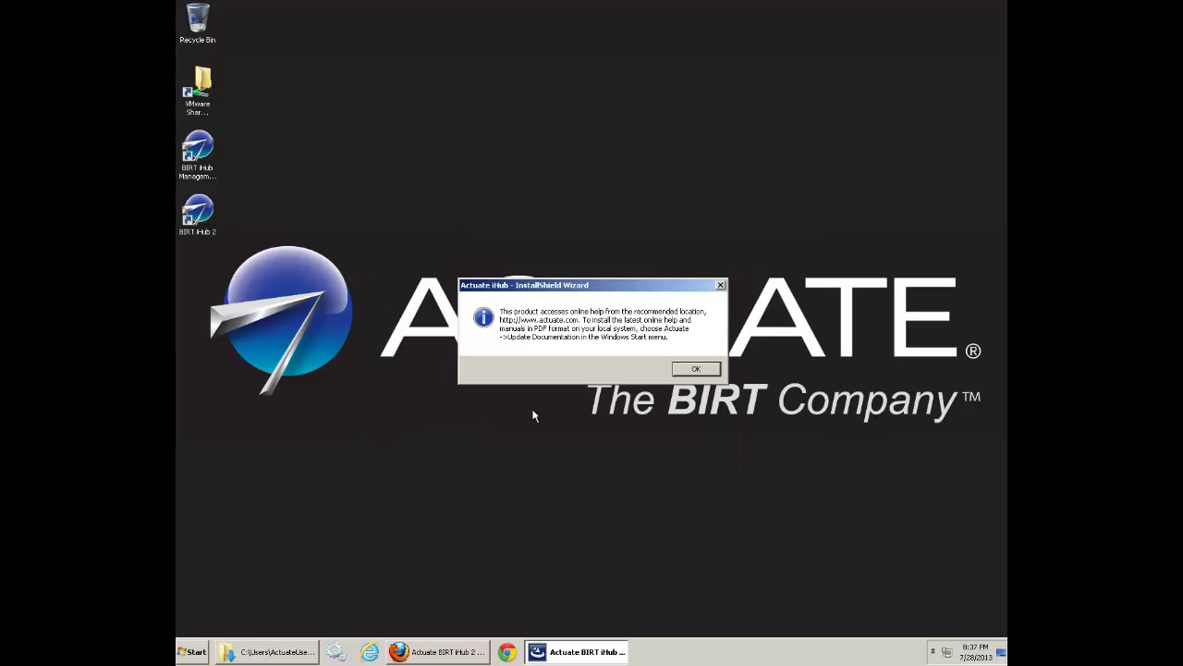
{"action": "left_click", "coordinate": [678, 371]}
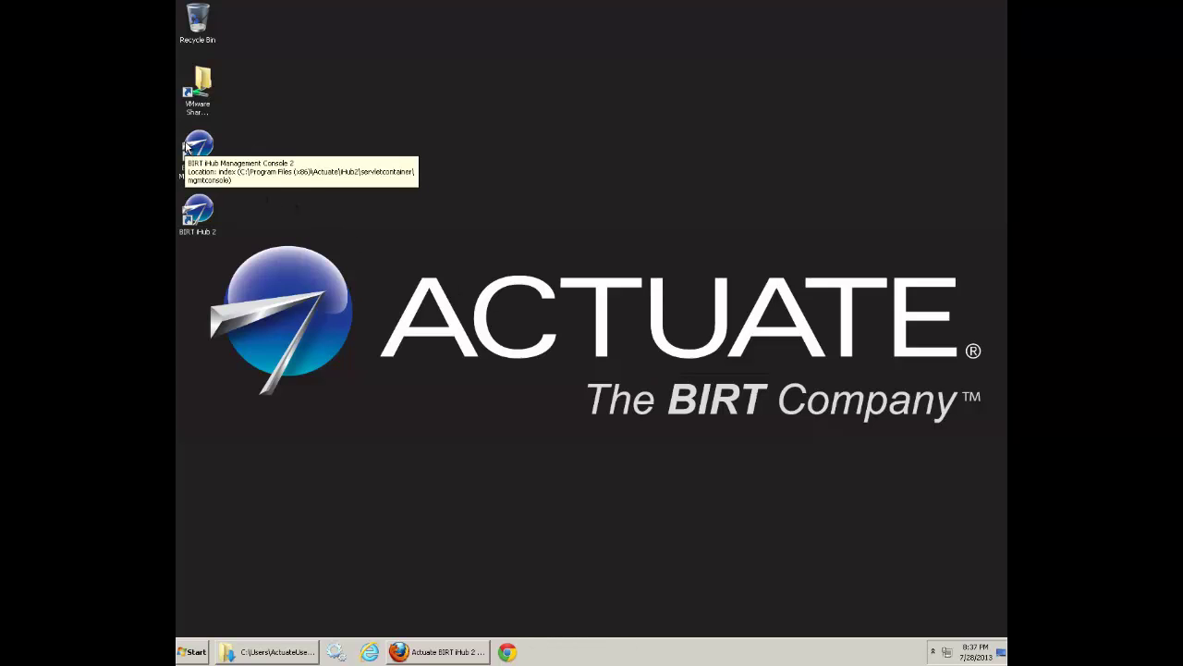
{"action": "left_click", "coordinate": [197, 213]}
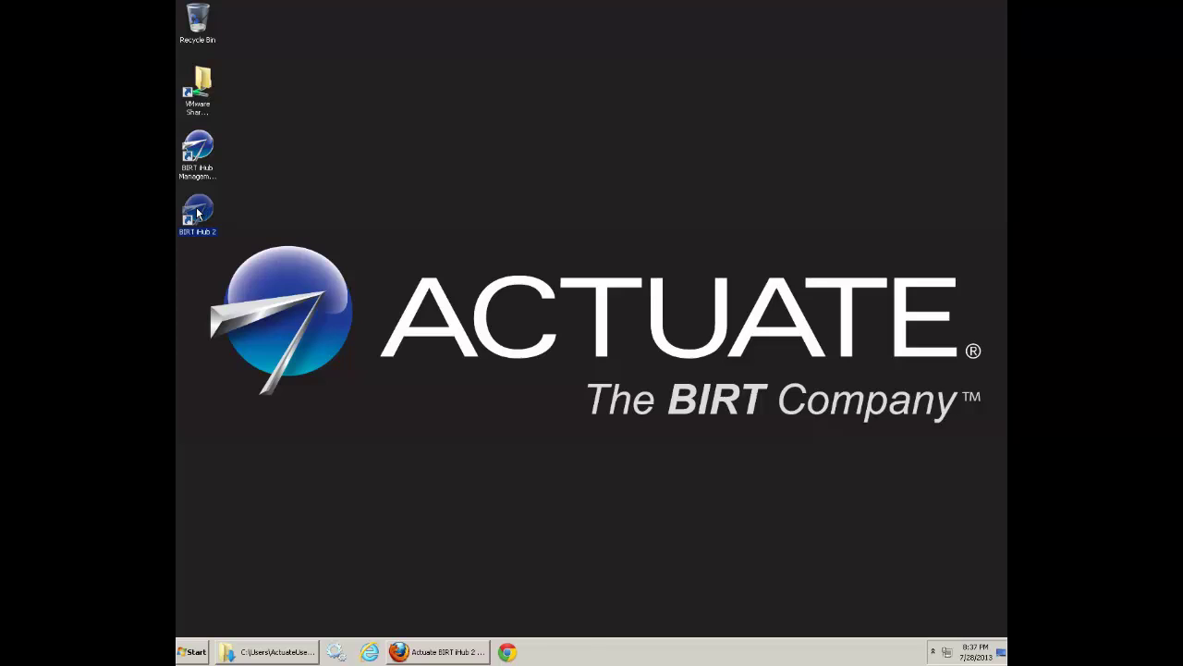
{"action": "double_click", "coordinate": [197, 212]}
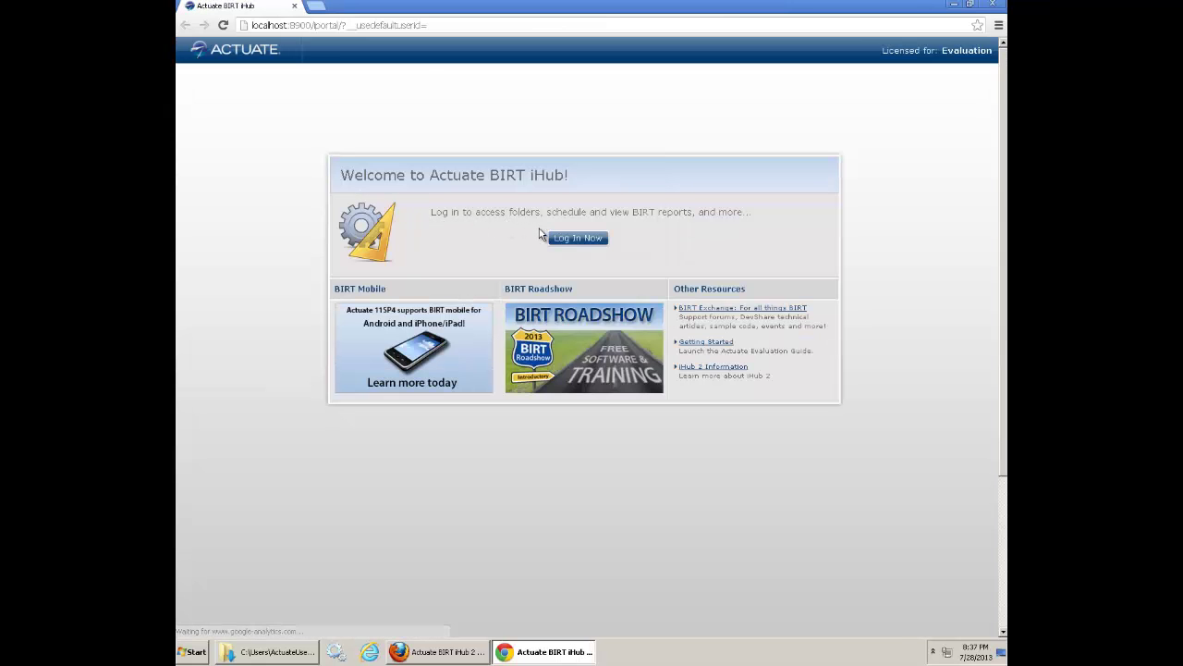
Log in as administrator and browse to Public › BIRT and BIRT Studio Examples.
{"action": "left_click", "coordinate": [581, 239]}
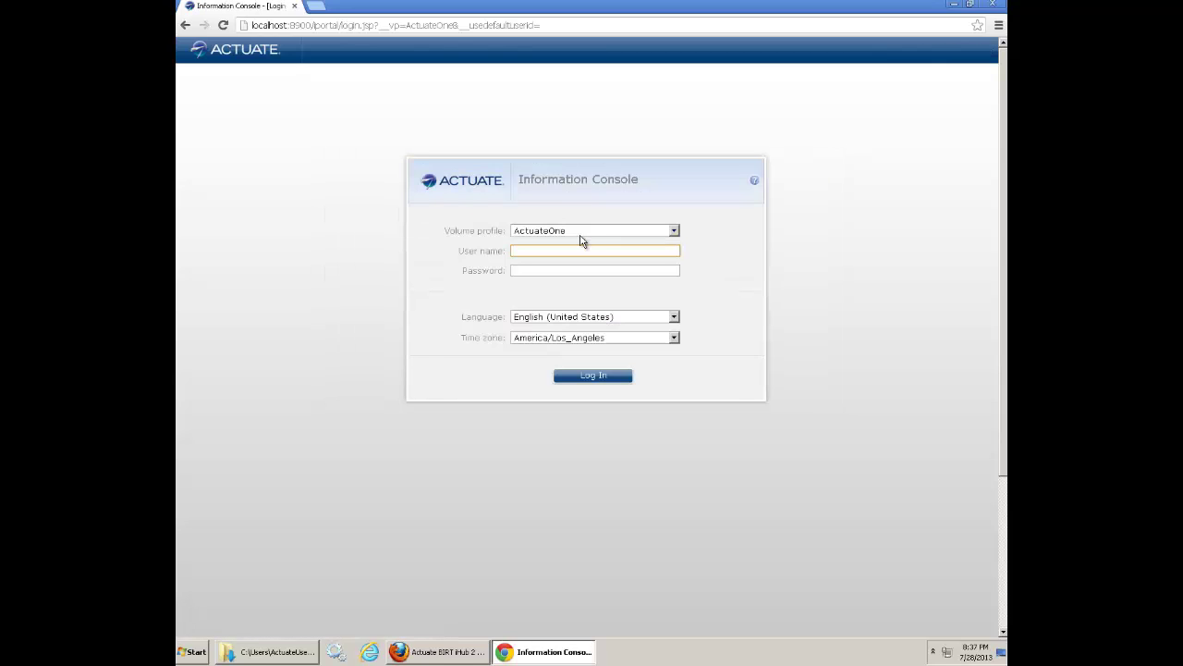
{"action": "type", "text": "administrator"}
{"action": "key", "text": "Return"}
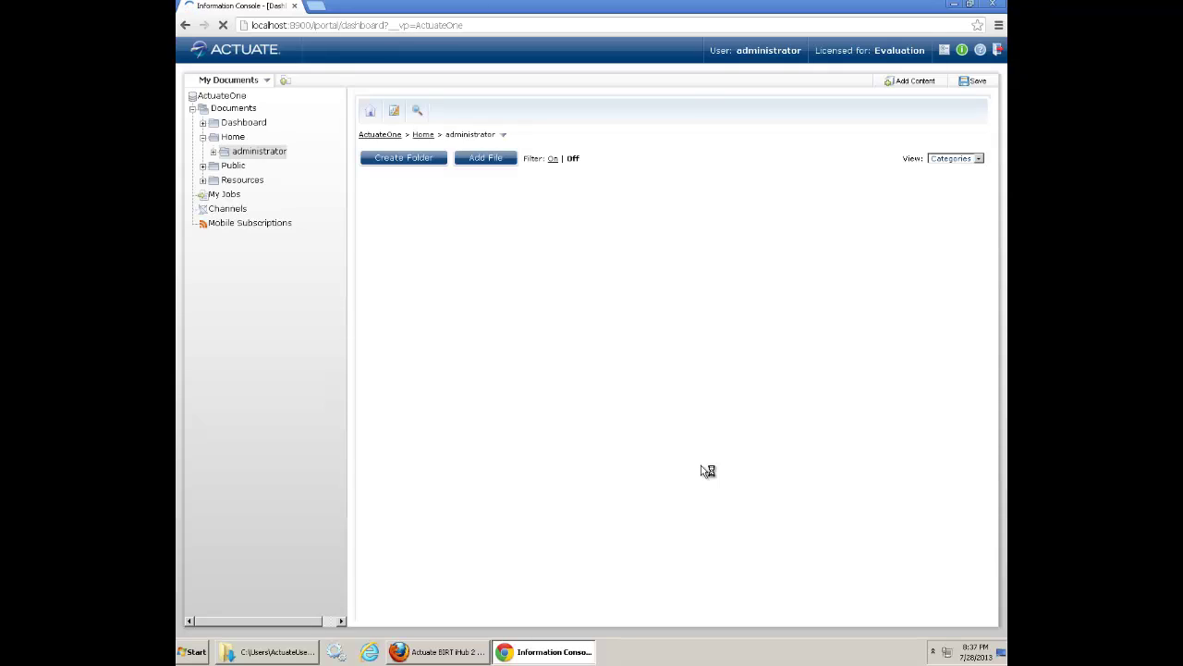
{"action": "left_click", "coordinate": [233, 166]}
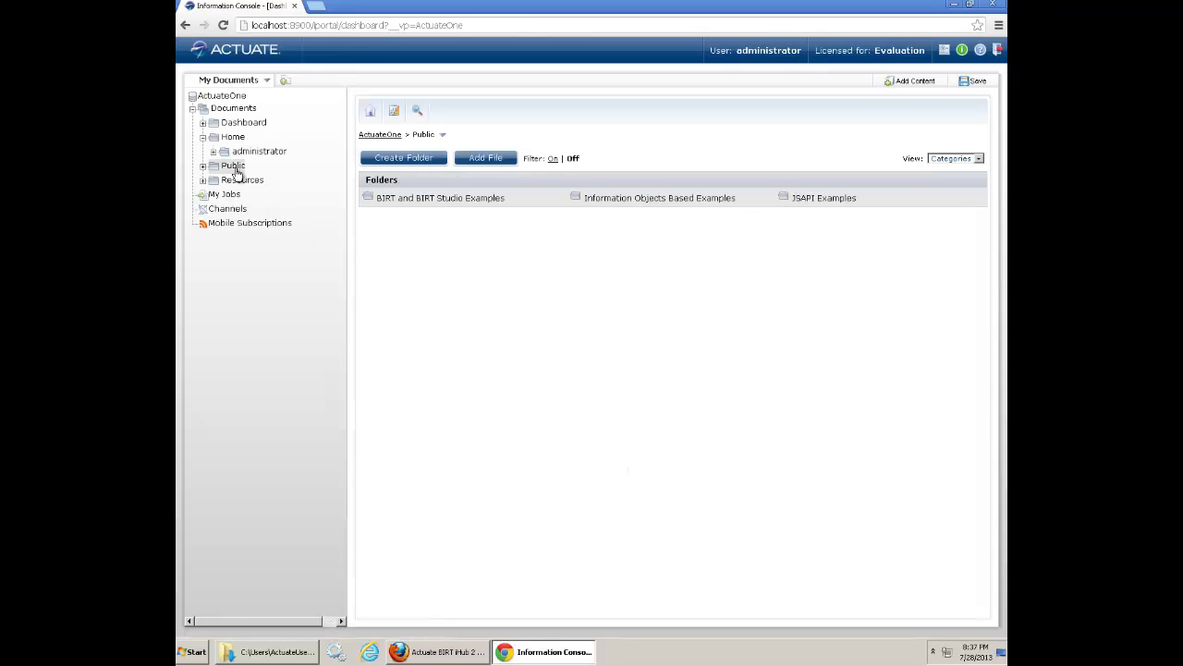
{"action": "left_click", "coordinate": [425, 199]}
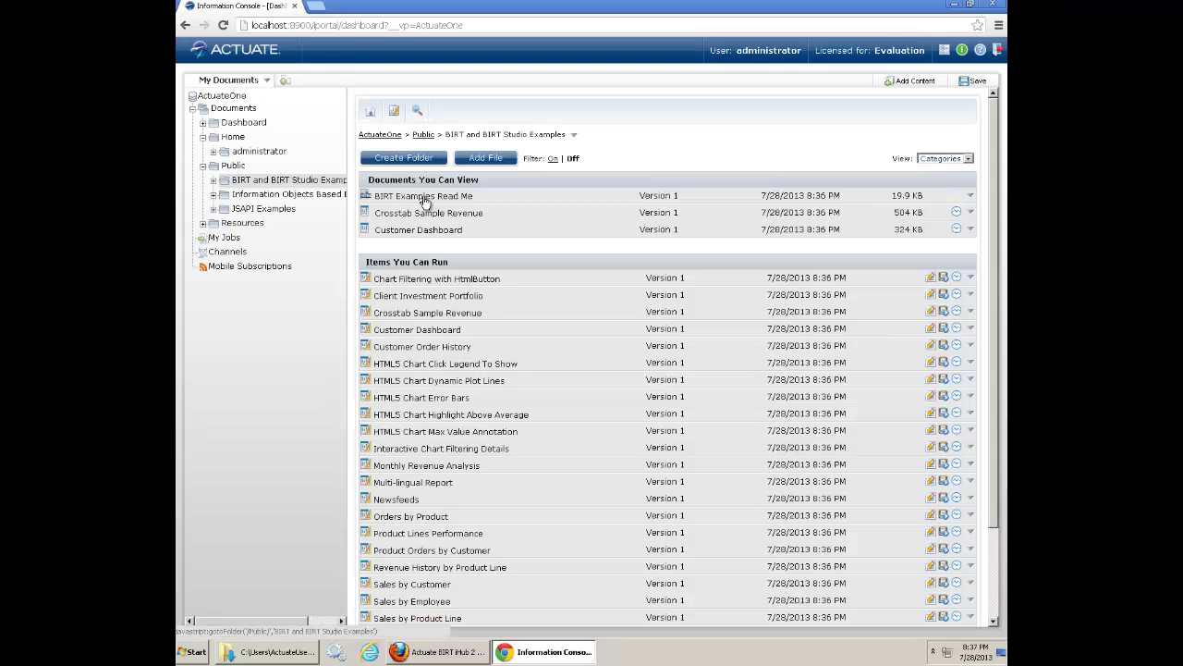
Run Chart Filtering with HtmlButton, filter by Motorcycles, Ships, Trucks and Buses, then Show All and close.
{"action": "left_click", "coordinate": [426, 280]}
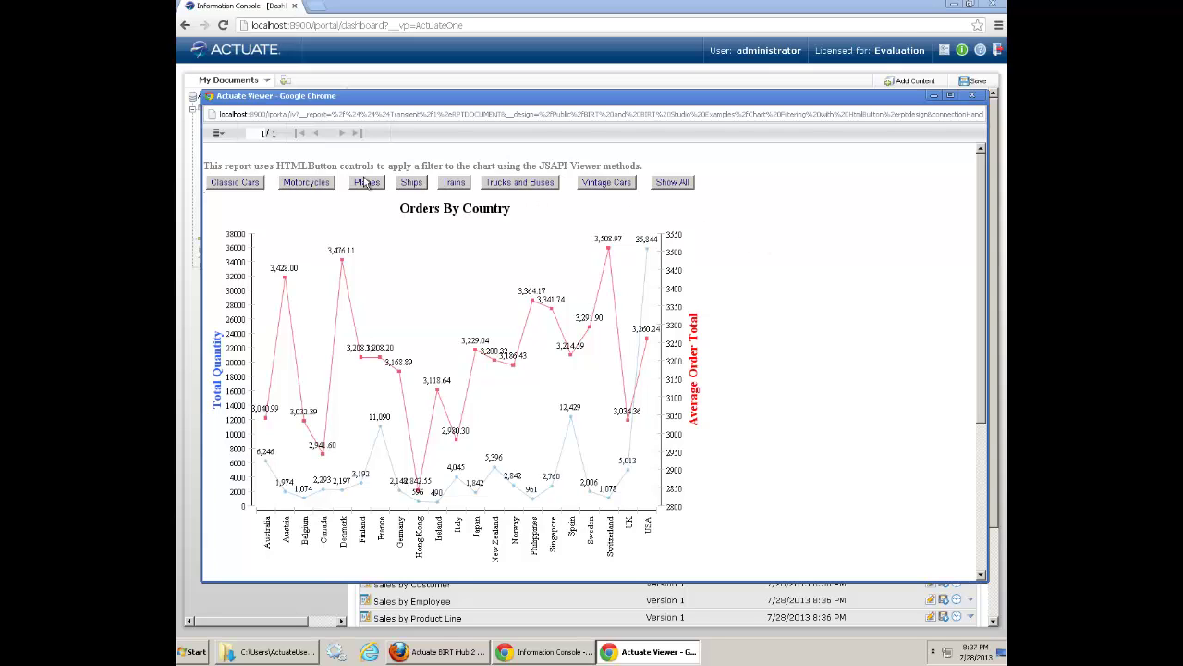
{"action": "left_click", "coordinate": [296, 183]}
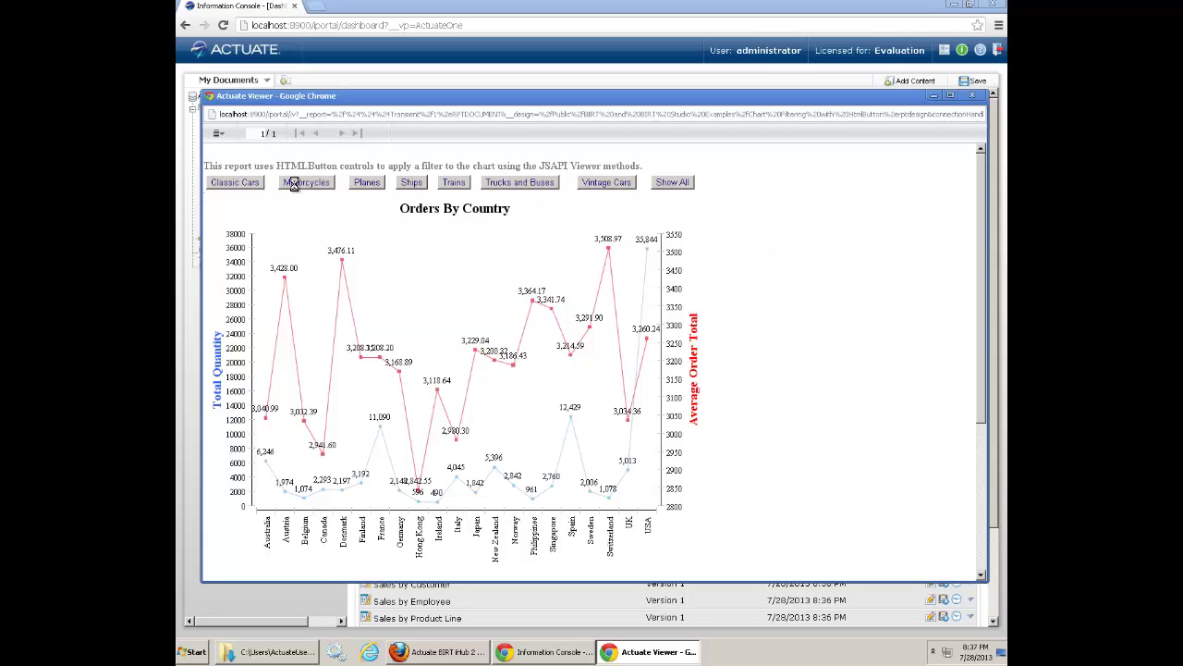
{"action": "left_click", "coordinate": [411, 183]}
{"action": "left_click", "coordinate": [522, 183]}
{"action": "left_click", "coordinate": [663, 183]}
{"action": "left_click", "coordinate": [972, 97]}
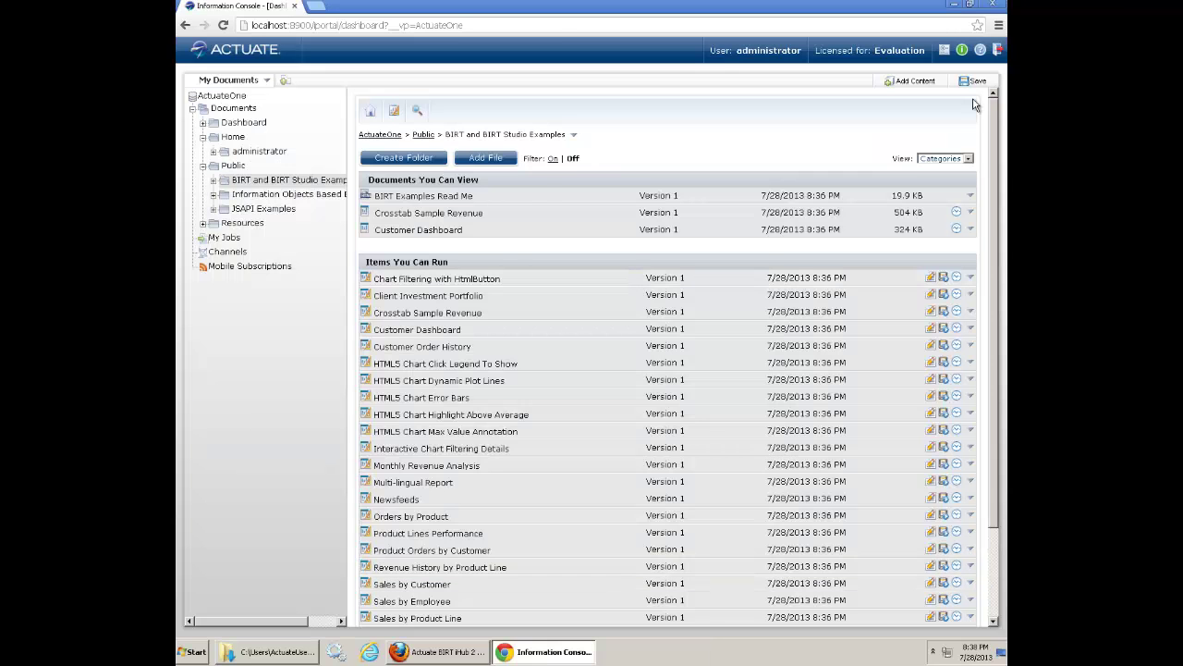